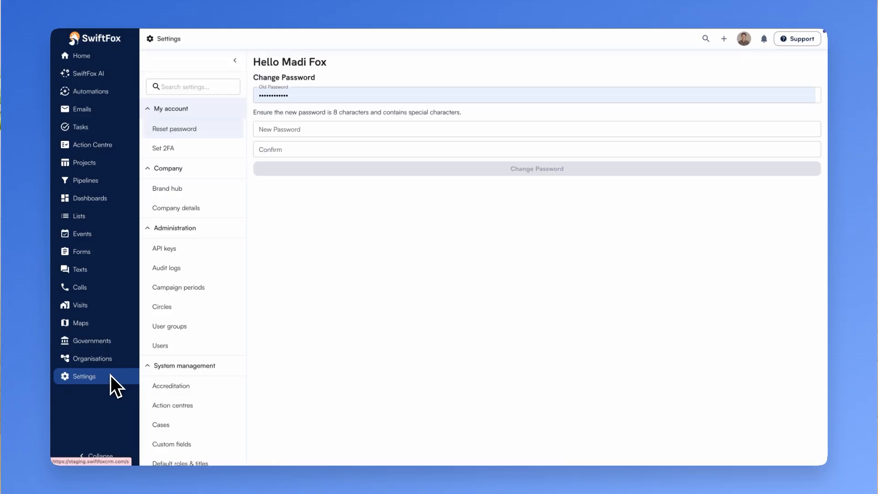
In the Brand hub identity settings, enter the organisation name The Tech Association and paste its short description about connecting technology companies.
click(198, 190)
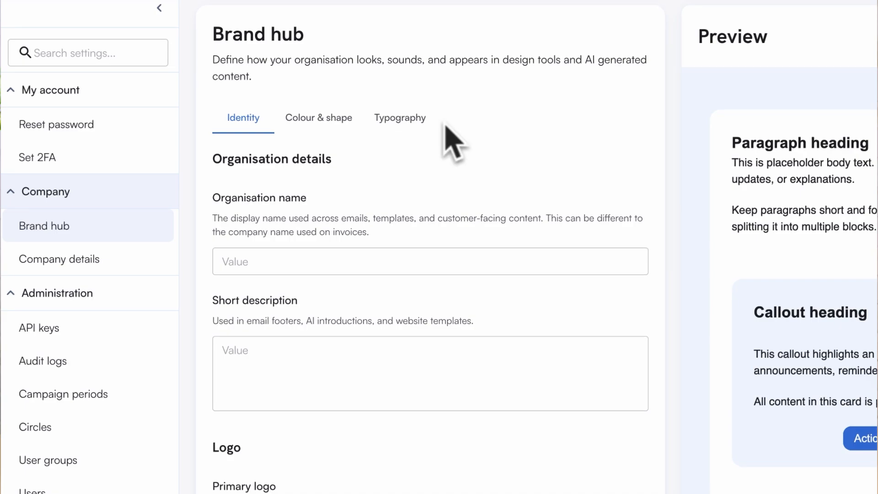
click(413, 263)
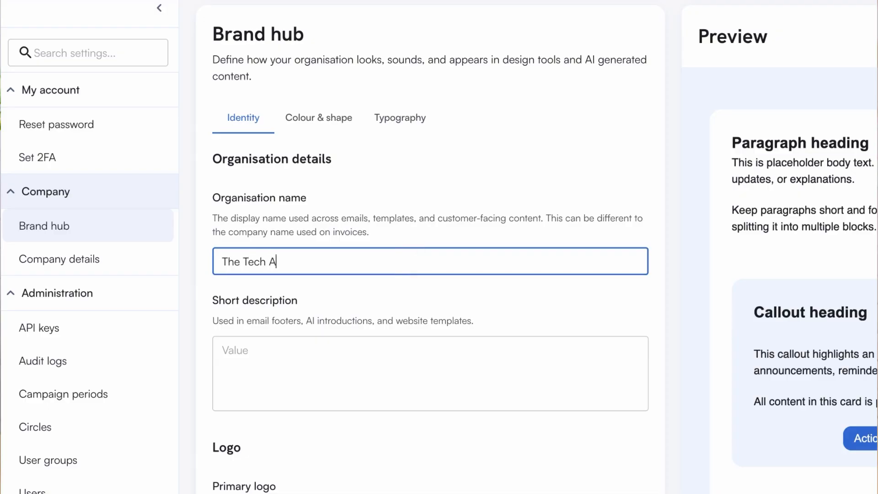
click(422, 347)
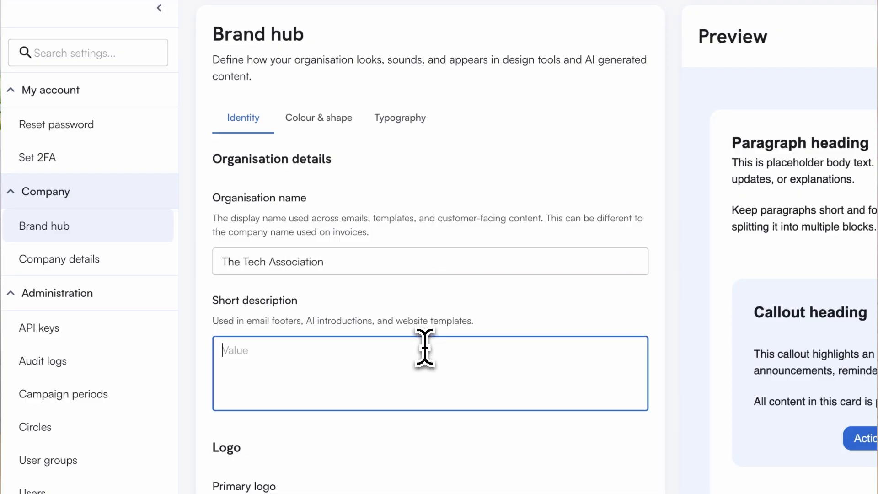
text(The Tech Association connects startups, scale-ups, and established technology companies to foster collaboration, share knowledge, and create opportunities for growth. Through networking, industry support, and professional development, we help strengthen the tech community.)
click(433, 450)
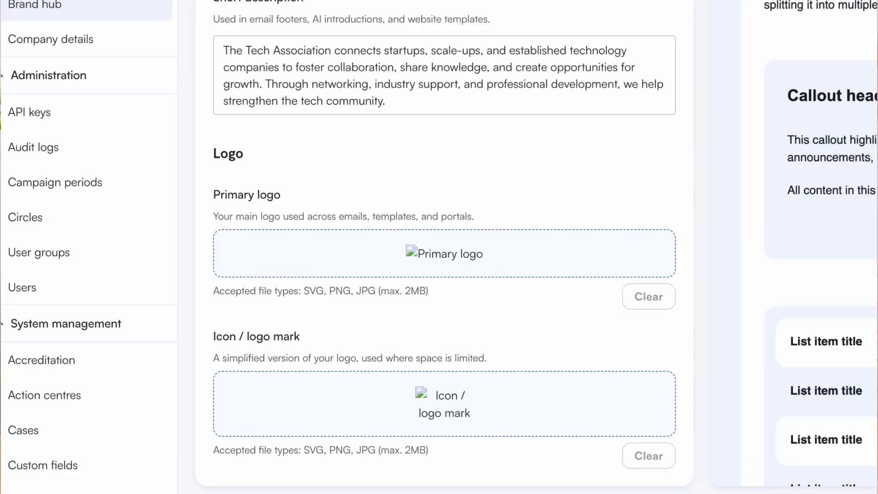
Upload The Tech Association logo as the primary logo and add the simplified image as the icon / logo mark.
drag(302, 492, 320, 270)
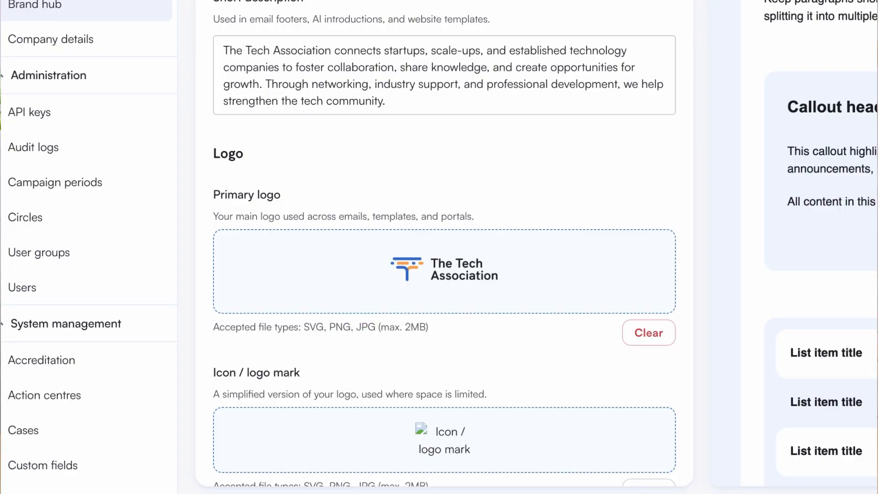
scroll(444, 247, down, 1)
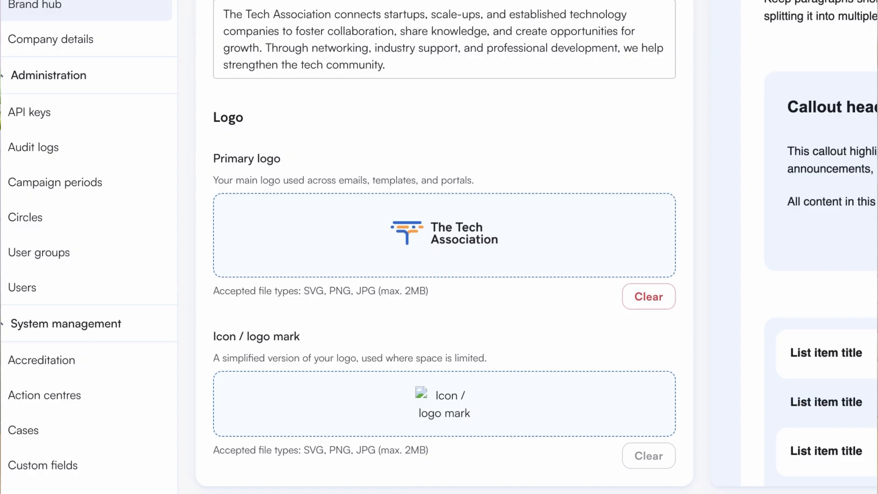
drag(281, 493, 285, 418)
scroll(397, 352, down, 1)
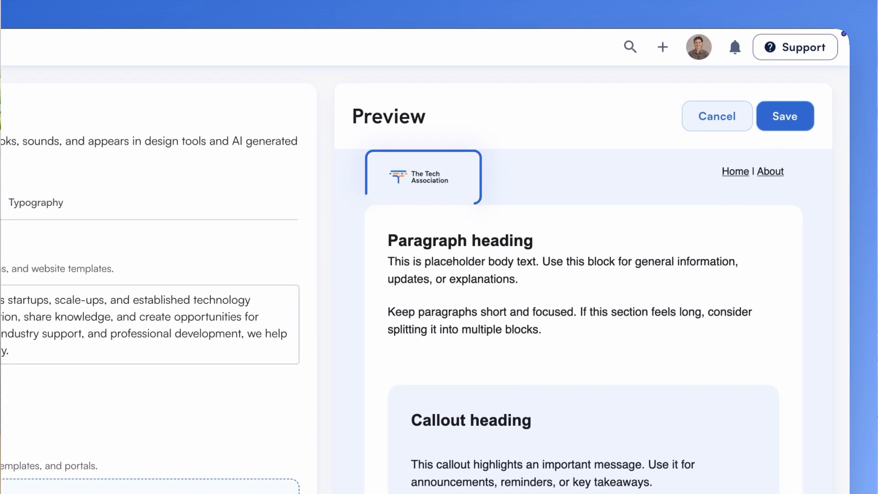
scroll(359, 202, down, 10)
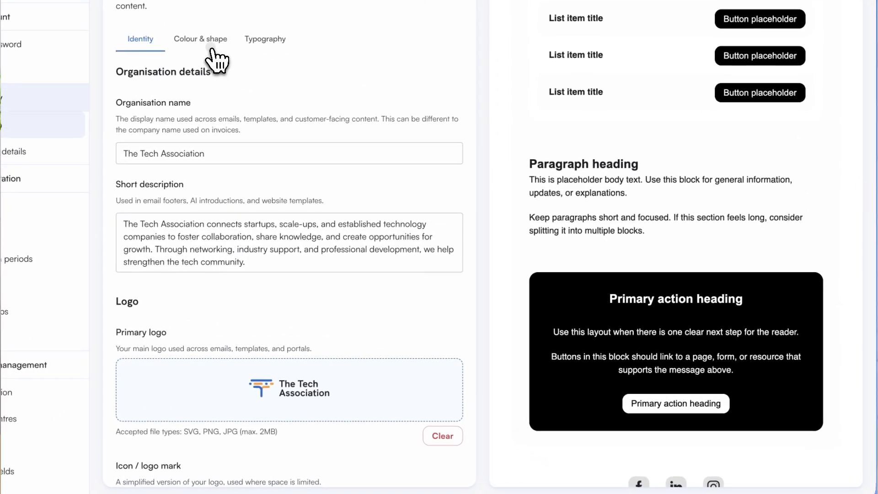
In the brand colours, set Primary dark to the saved Swift Blue and Secondary dark to the saved Swift Orange.
click(209, 42)
click(269, 154)
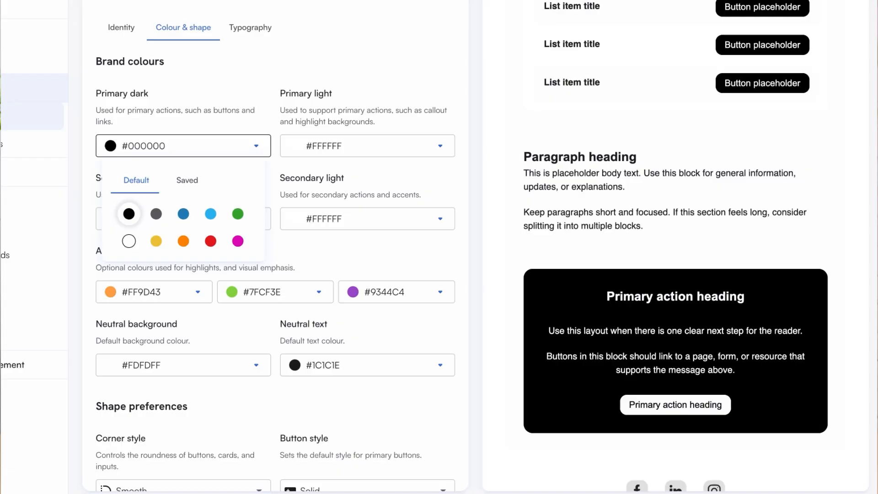
click(193, 182)
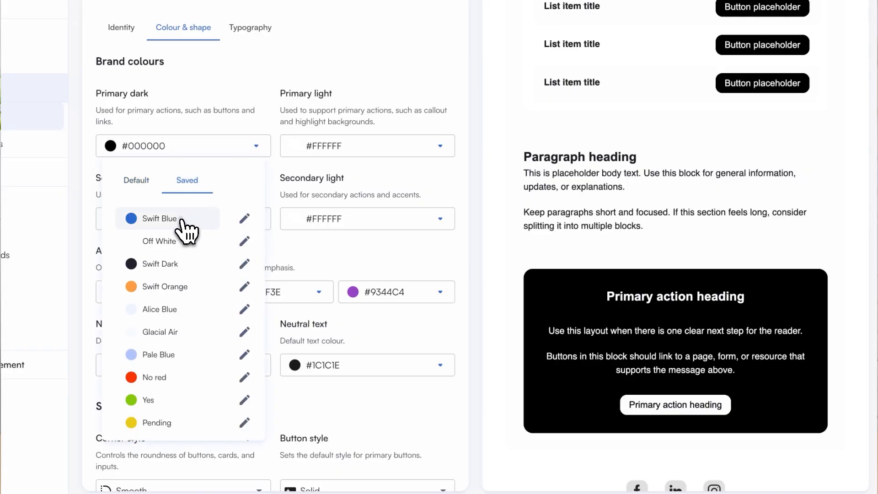
click(185, 219)
click(191, 222)
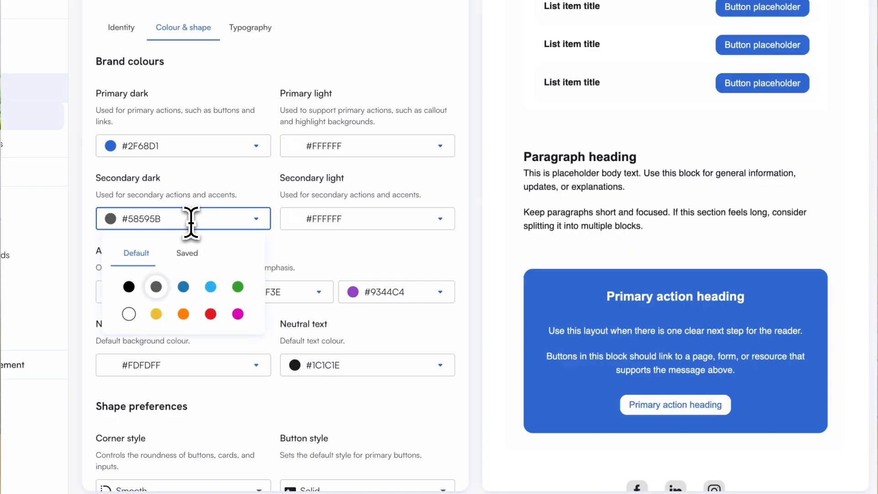
click(186, 254)
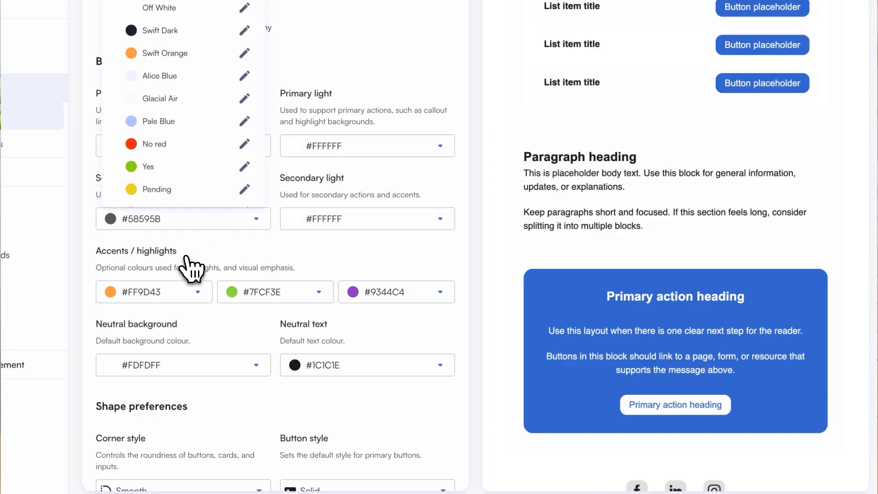
click(201, 55)
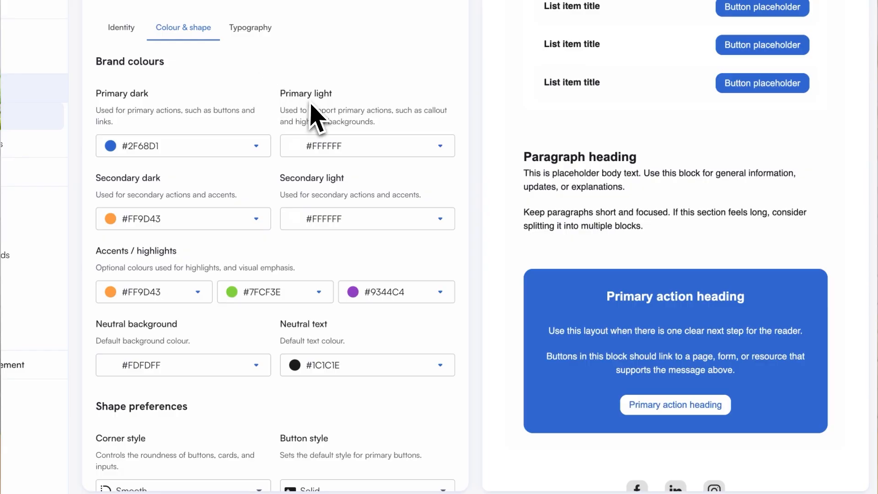
Set the Primary light colour to the saved Alice Blue and the Secondary light colour to the saved Golden Sand.
click(388, 147)
click(362, 174)
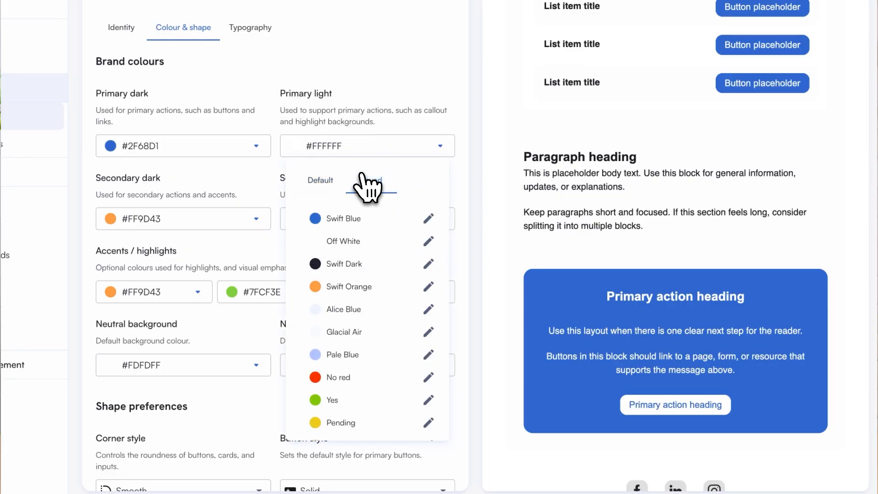
click(372, 315)
click(368, 221)
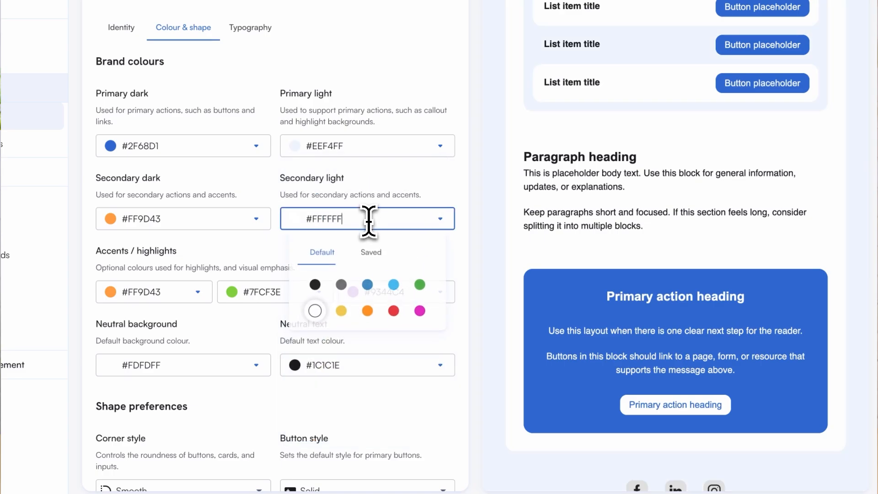
click(369, 255)
scroll(362, 196, down, 2)
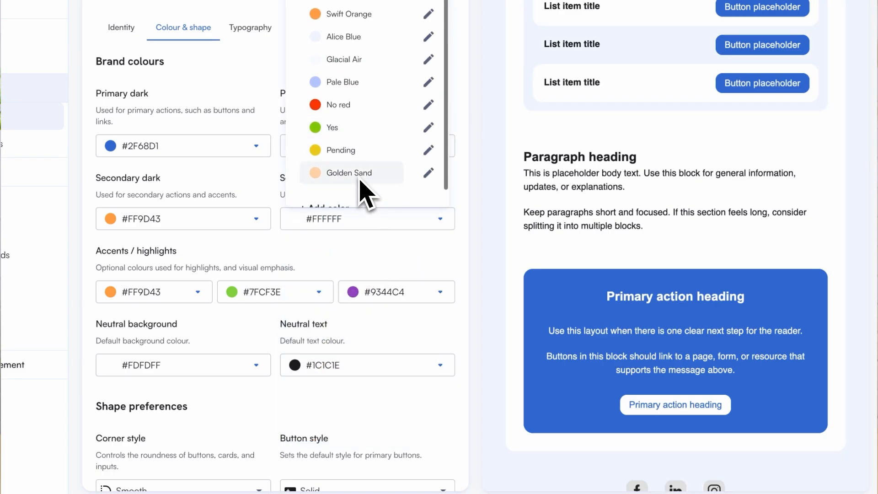
click(362, 165)
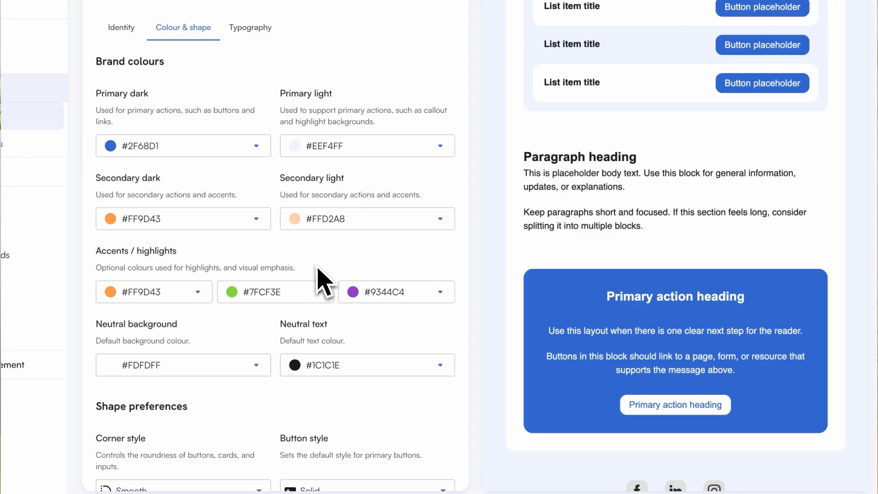
Try the Sharp corner style in the shape preferences and set it back to Smooth.
scroll(199, 436, down, 1)
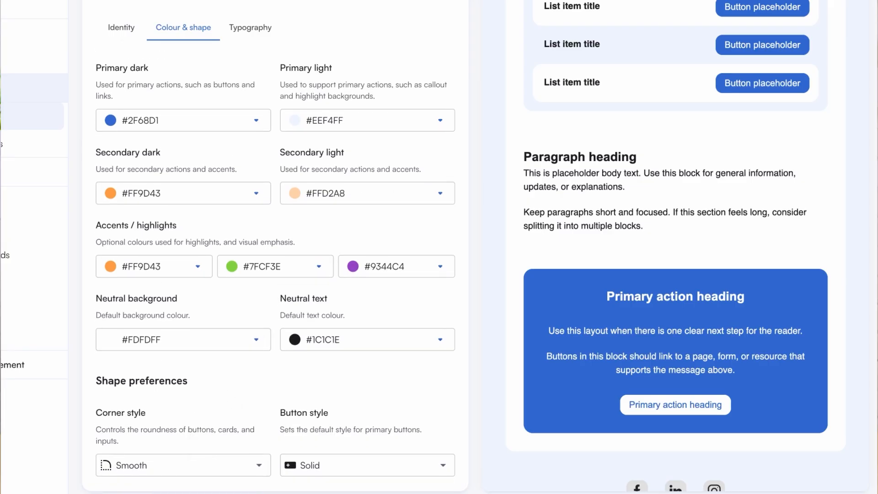
click(187, 466)
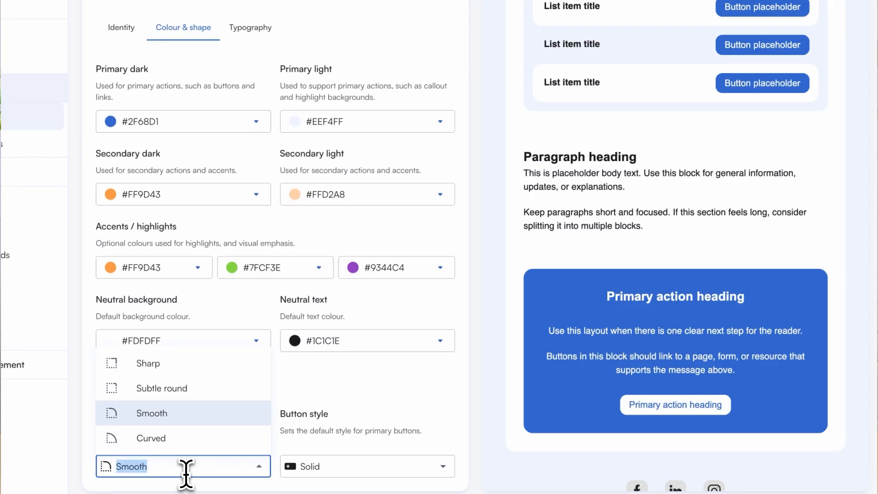
click(185, 366)
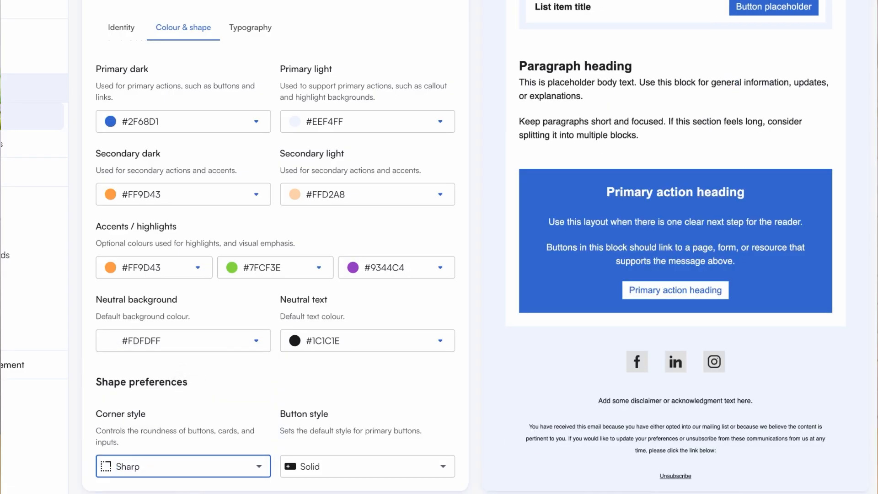
click(175, 464)
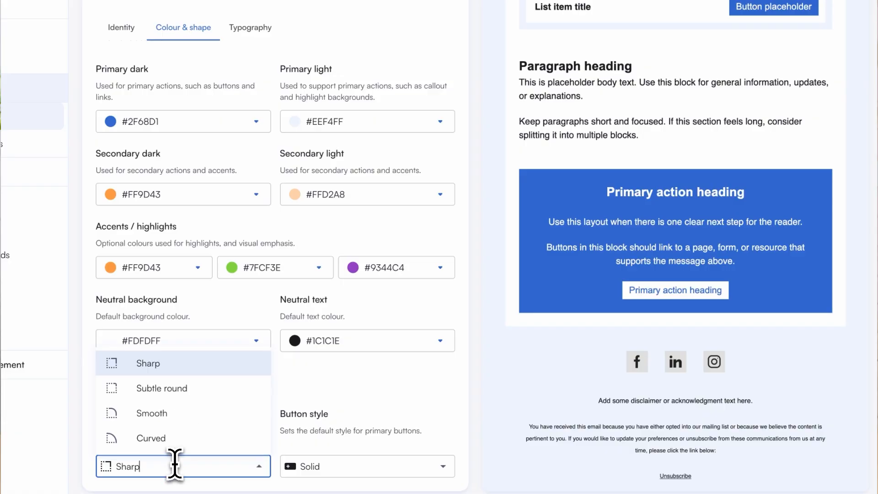
click(185, 416)
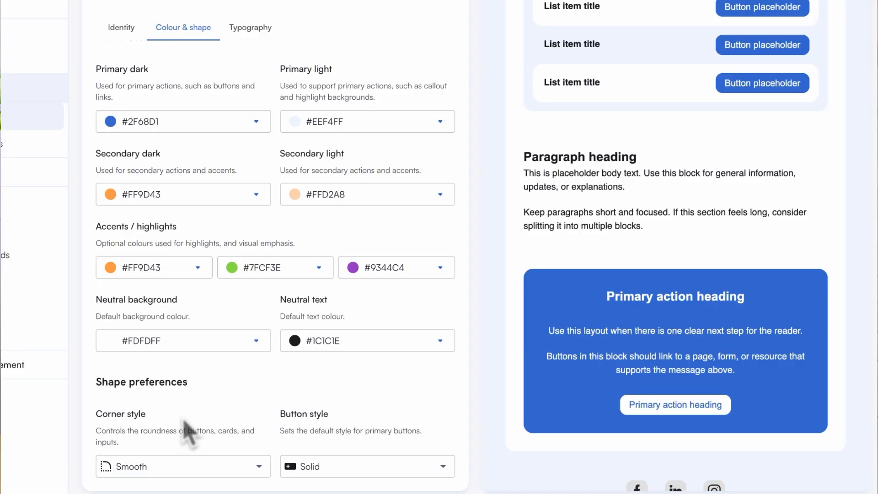
Try the Outlined button style, check it in the preview, and set it back to Solid.
click(356, 466)
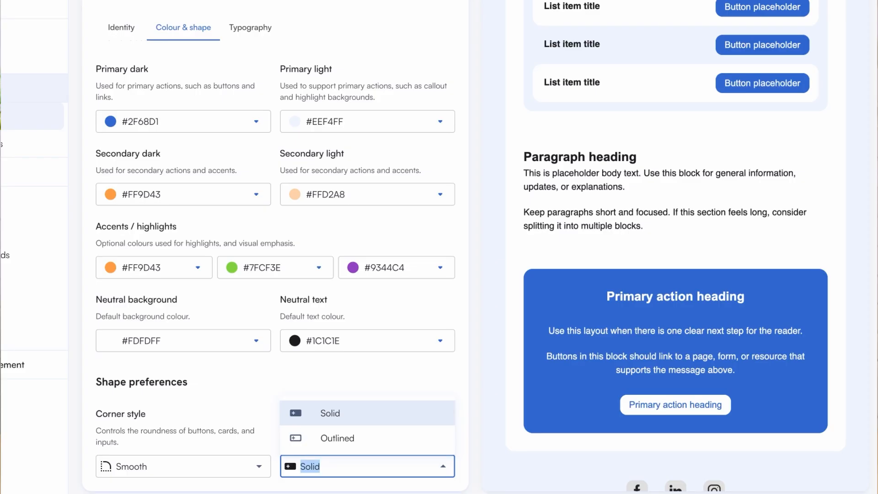
click(382, 440)
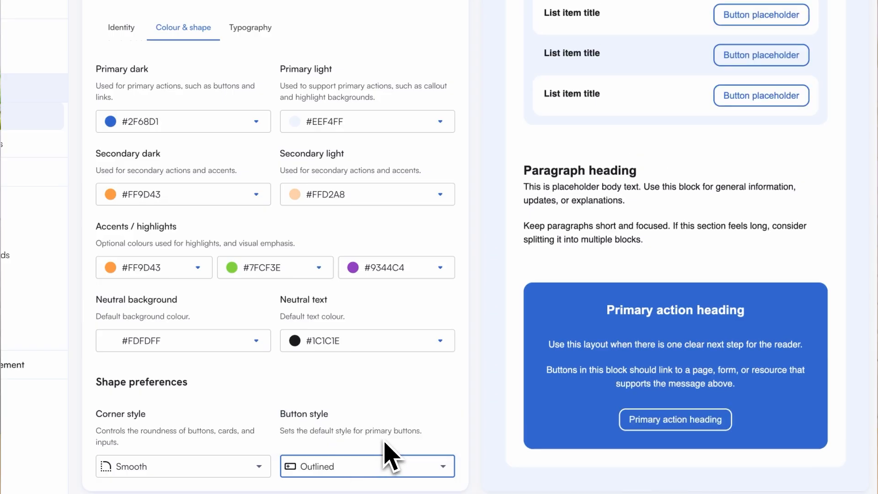
scroll(582, 343, up, 5)
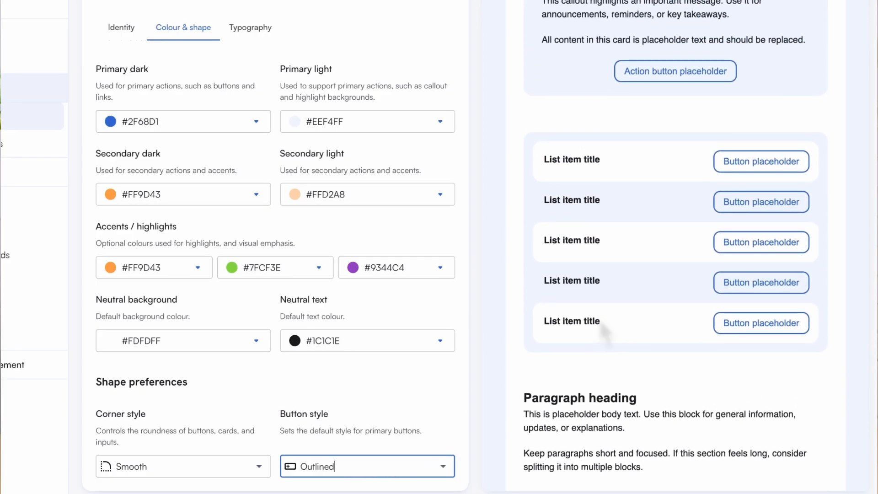
click(414, 464)
click(398, 416)
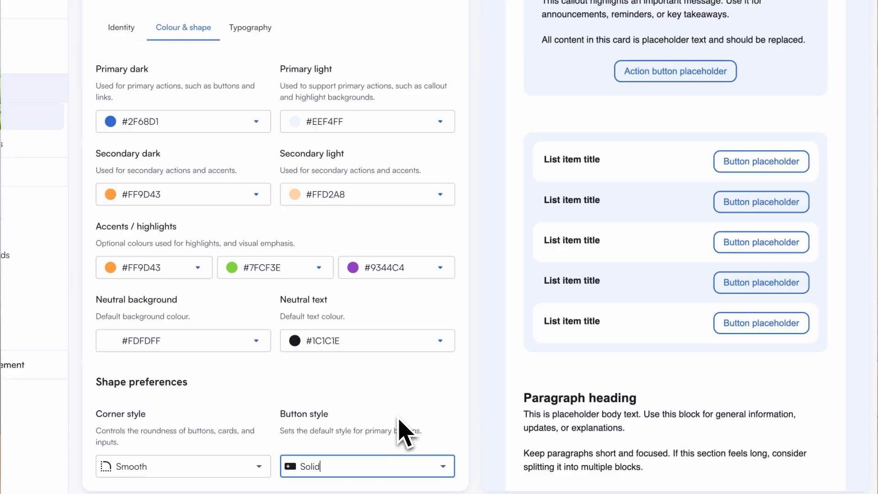
Set both the headings and the body & action typefaces to Lato and save the Brand hub settings.
click(249, 35)
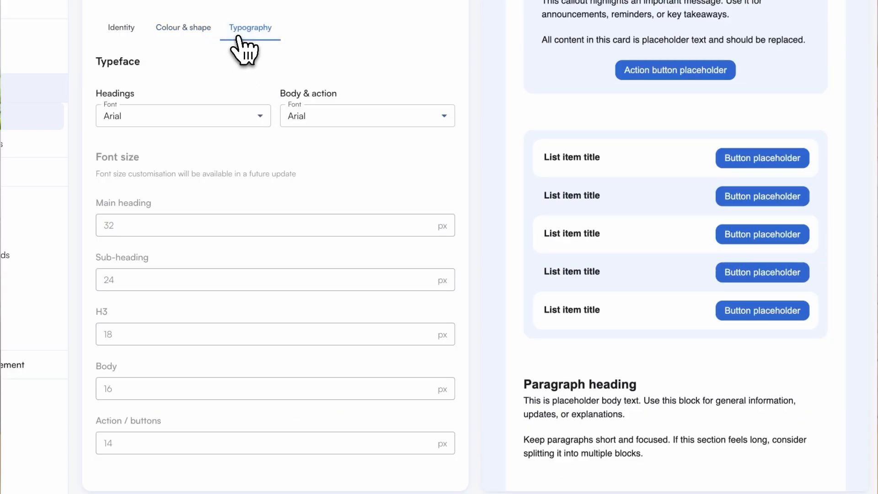
click(261, 117)
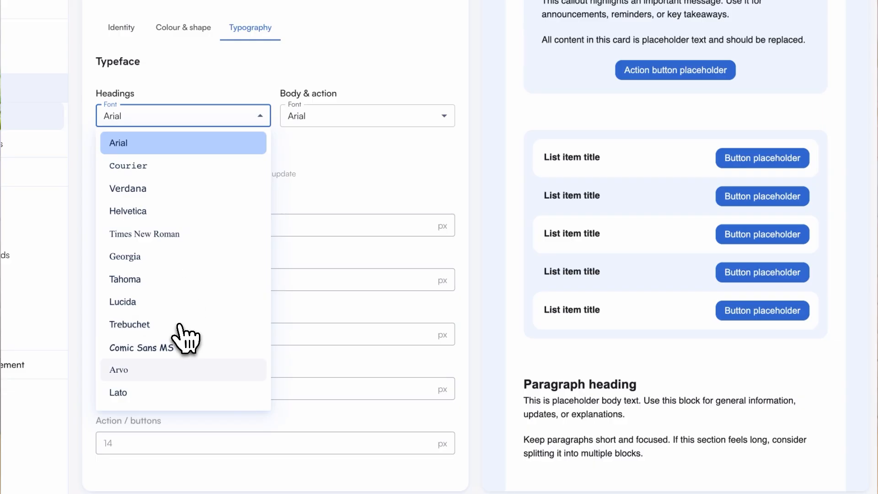
click(181, 392)
click(359, 121)
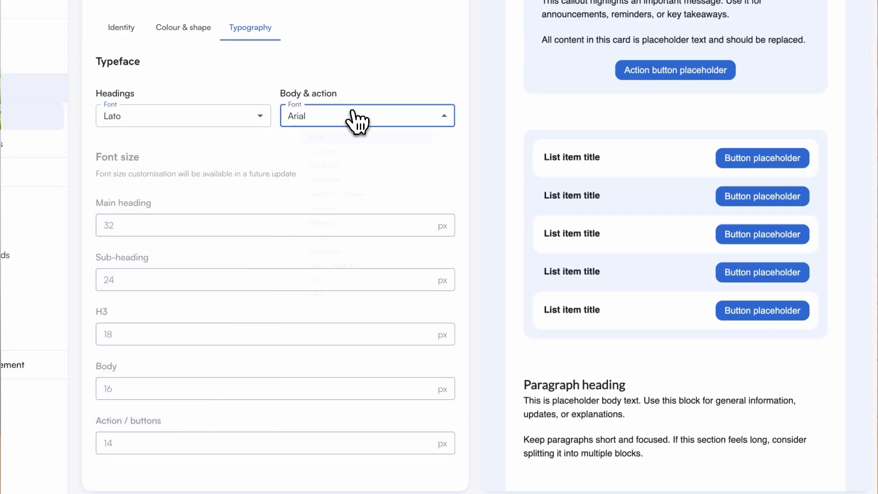
click(336, 393)
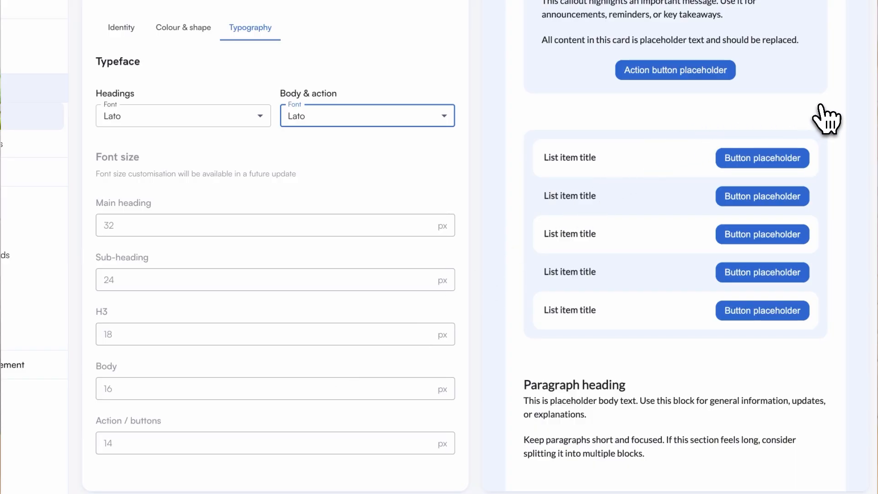
scroll(822, 106, up, 5)
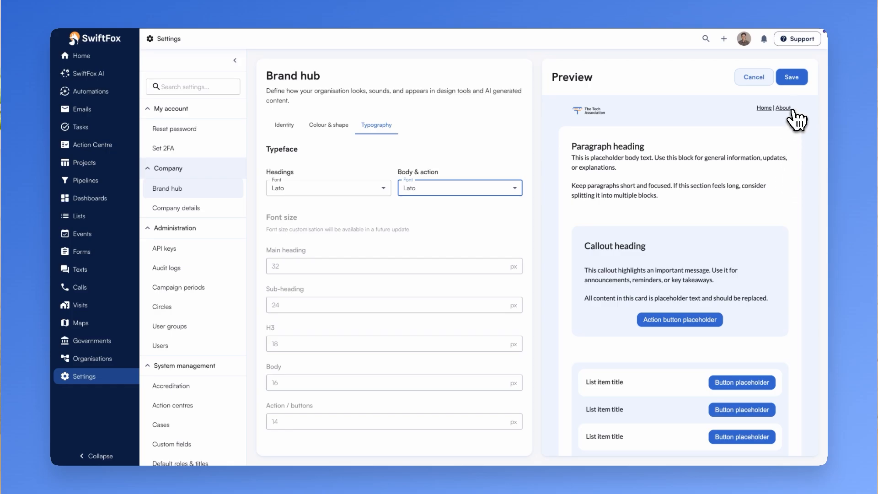
click(792, 77)
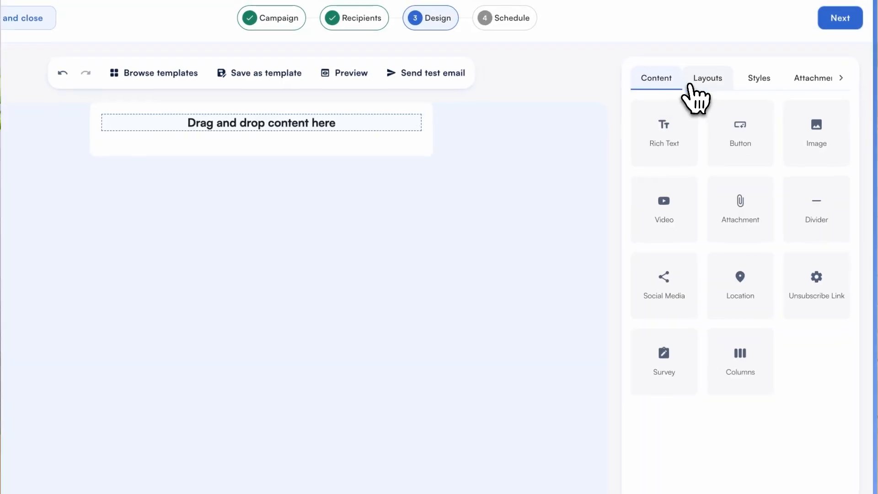
Build the email design from the Header, Paragraph, Button list, Call to action and Footer layouts, stacked in that order.
click(708, 112)
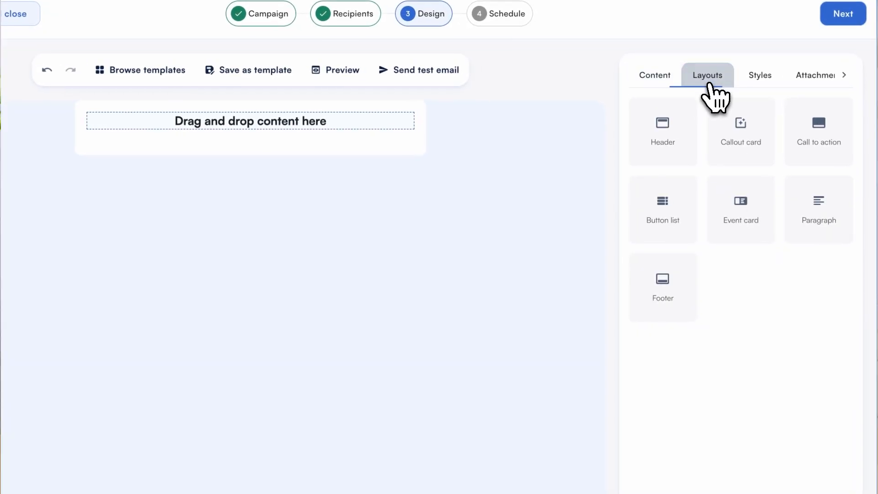
drag(668, 125, 355, 105)
drag(818, 206, 318, 198)
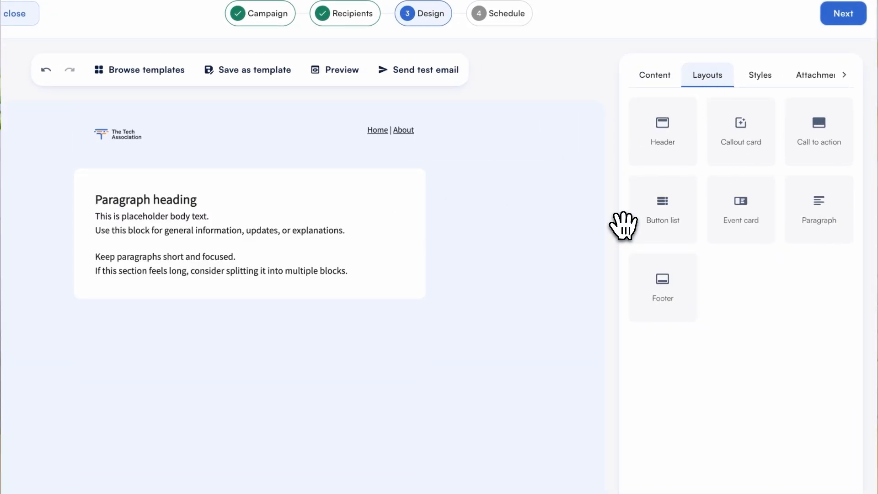
drag(623, 221, 359, 314)
drag(818, 50, 430, 412)
drag(663, 197, 366, 449)
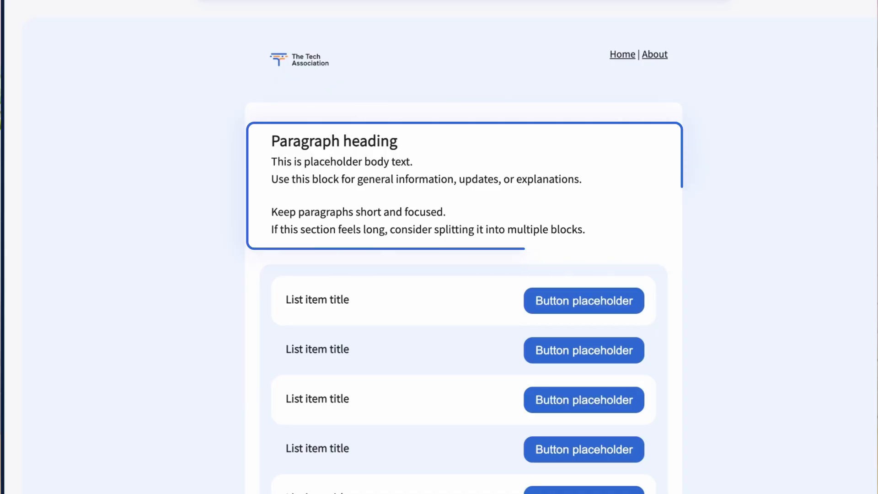
scroll(463, 247, down, 2)
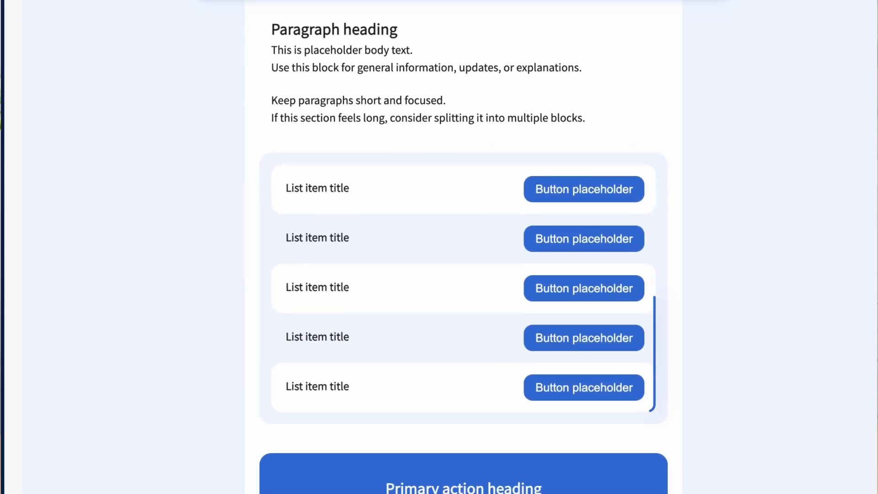
scroll(463, 247, down, 5)
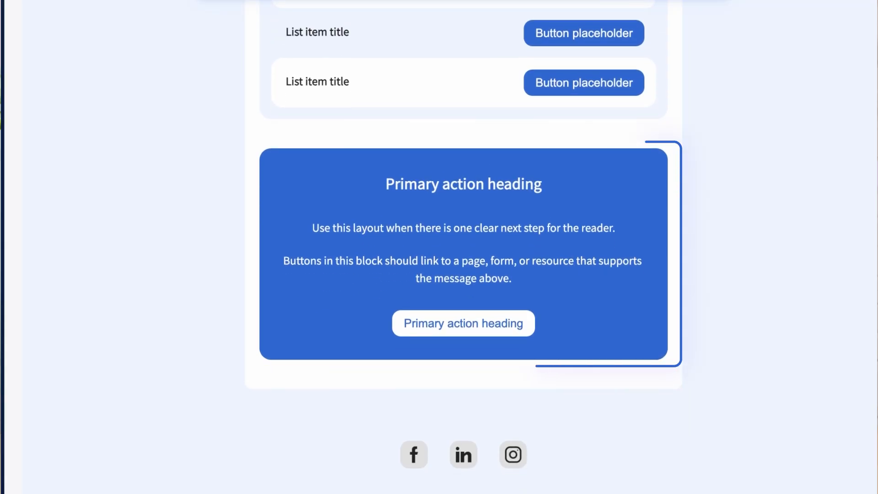
scroll(463, 247, down, 5)
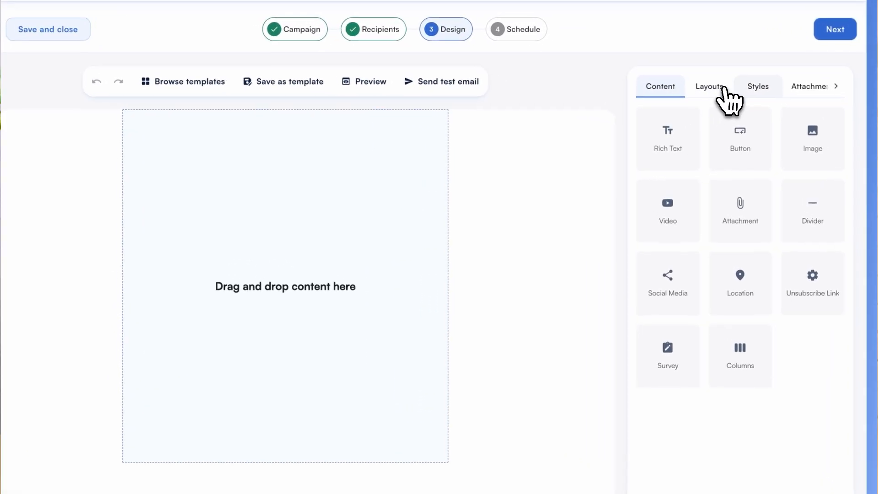
Set the email's body background colour to the saved colour Alice Blue.
click(746, 112)
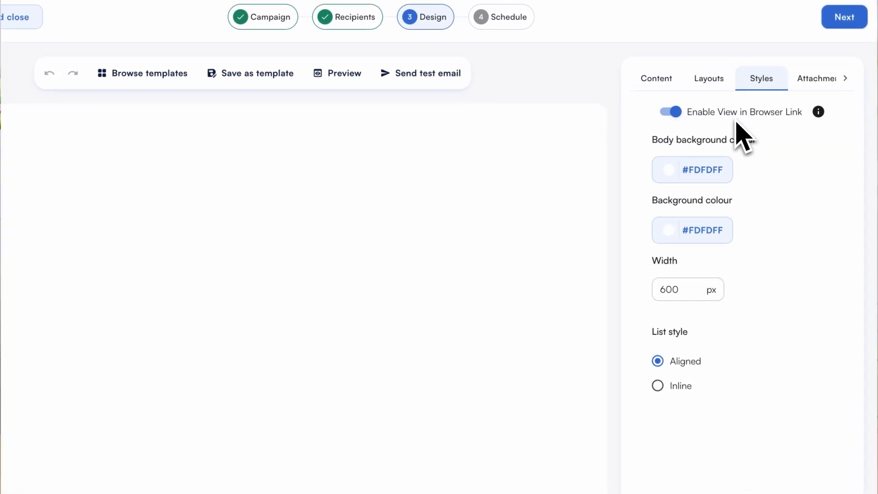
click(707, 169)
click(707, 207)
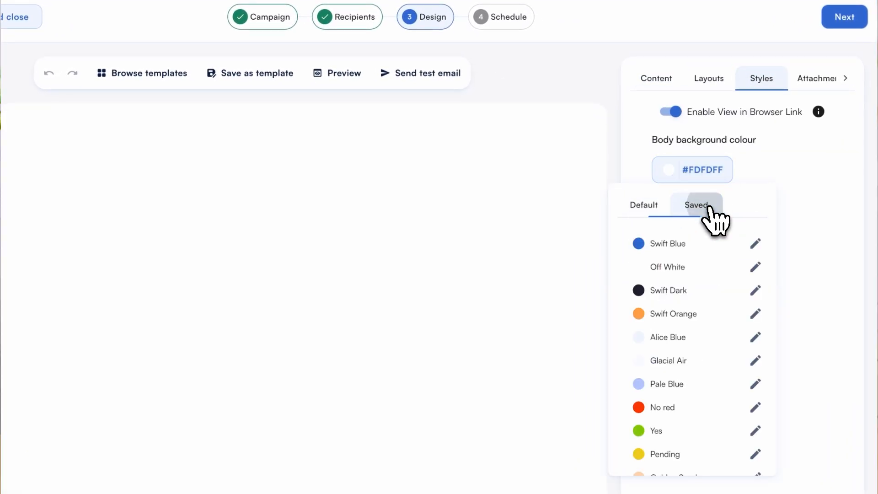
click(688, 337)
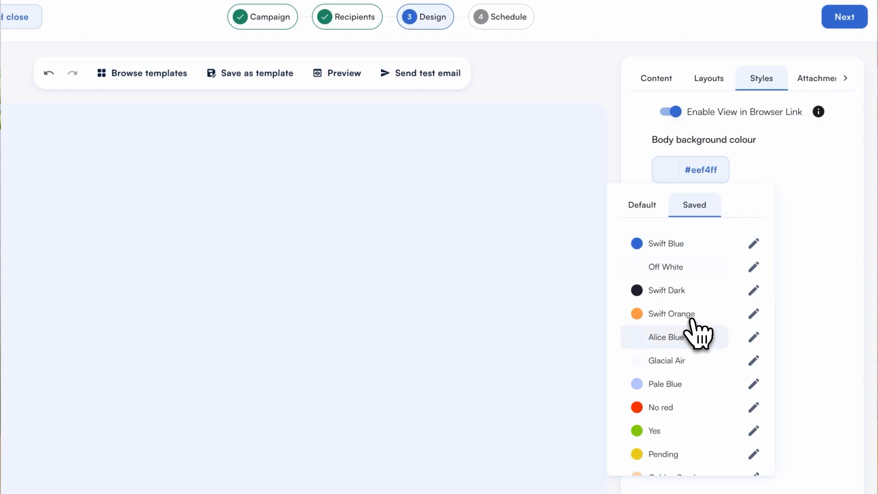
Add a Columns block to the empty email canvas and switch its layout to a single column.
click(656, 83)
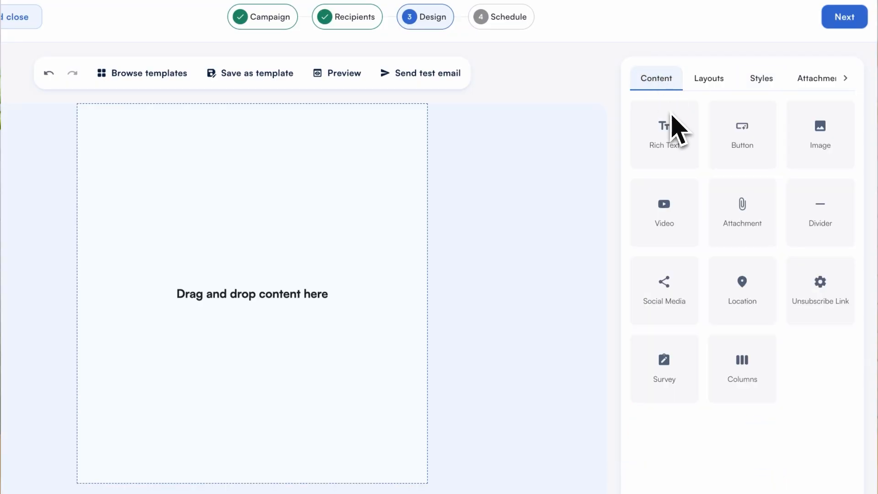
drag(738, 371, 329, 172)
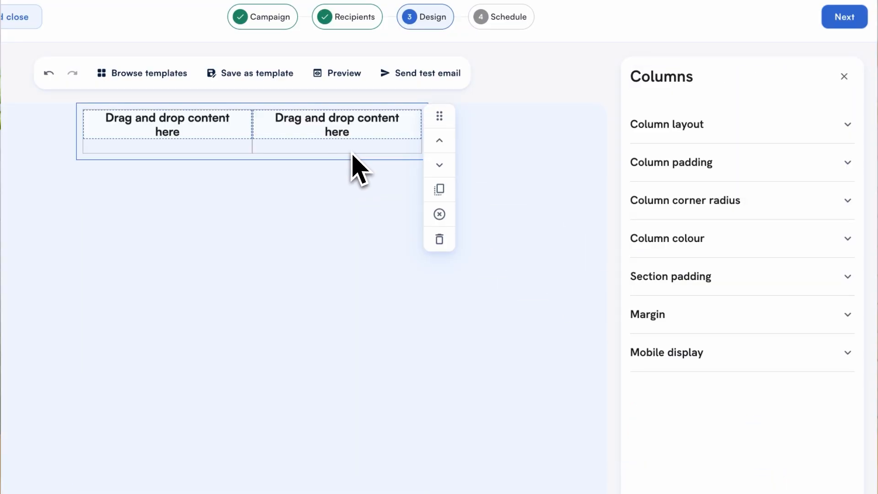
click(642, 157)
Set the Columns block's colour to the saved Off White and close its settings.
click(759, 255)
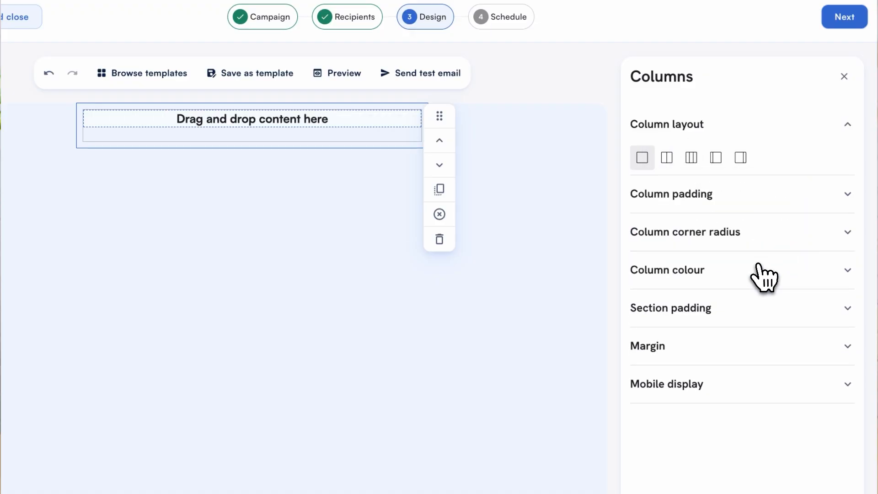
click(760, 271)
click(727, 313)
click(730, 376)
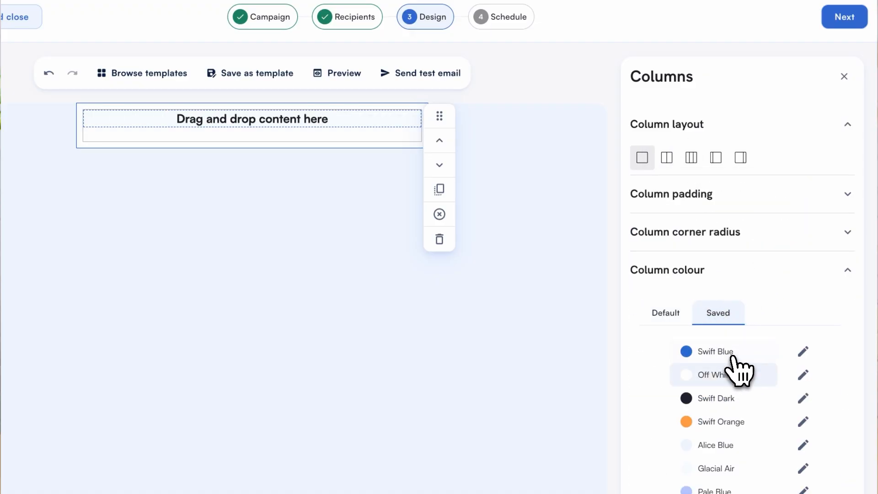
click(844, 77)
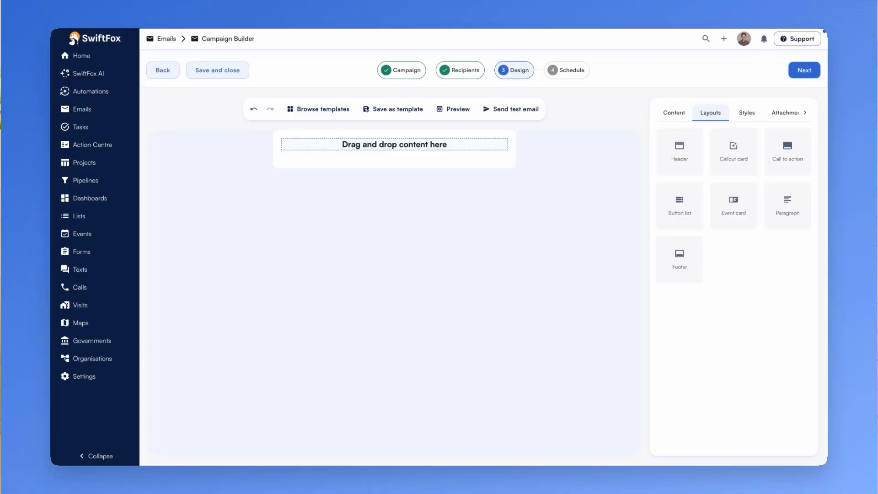
Add the Header layout above the column, Paragraph, Button list and Call to action inside it, and the Footer below.
drag(649, 146, 448, 144)
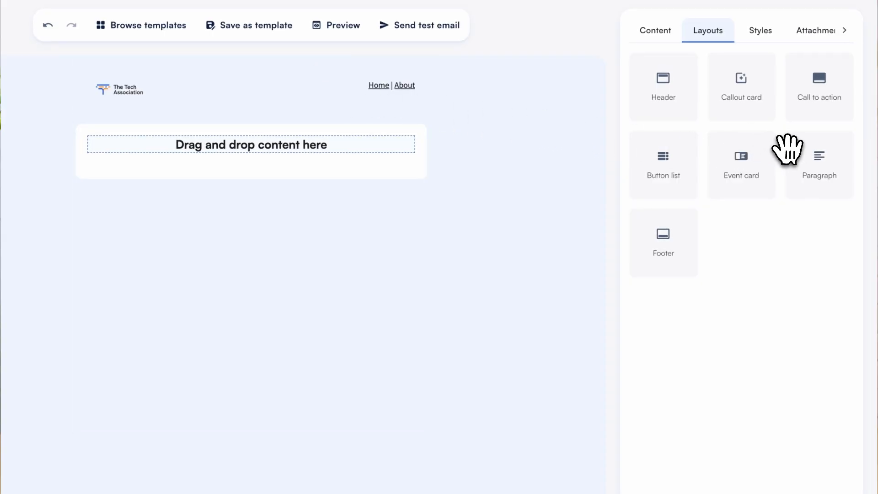
drag(801, 155, 300, 133)
drag(663, 158, 307, 236)
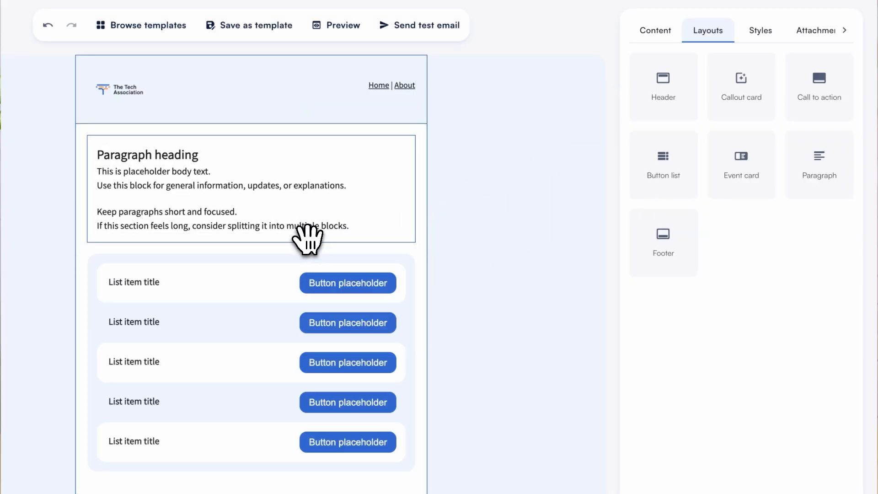
drag(819, 87, 358, 451)
drag(663, 242, 352, 478)
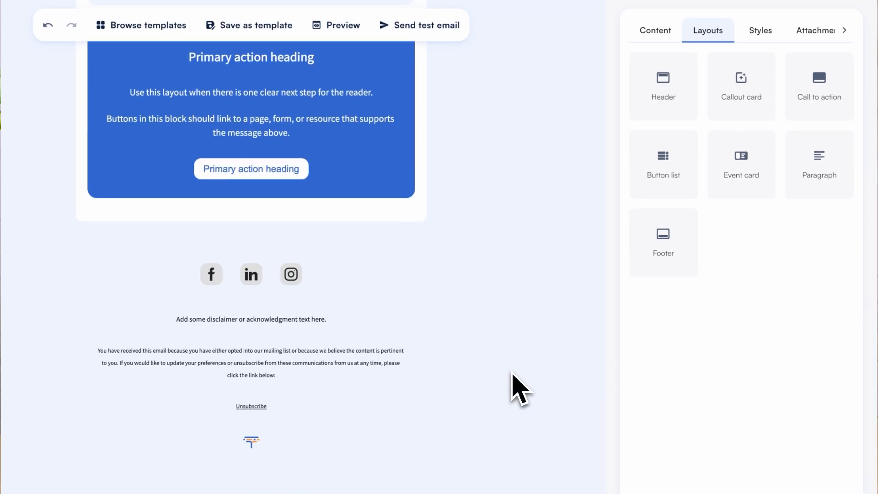
Replace the placeholder paragraph heading with "Welcome to our newest members".
scroll(512, 366, up, 10)
click(307, 159)
triple_click(306, 158)
text(Welcome to our newest members)
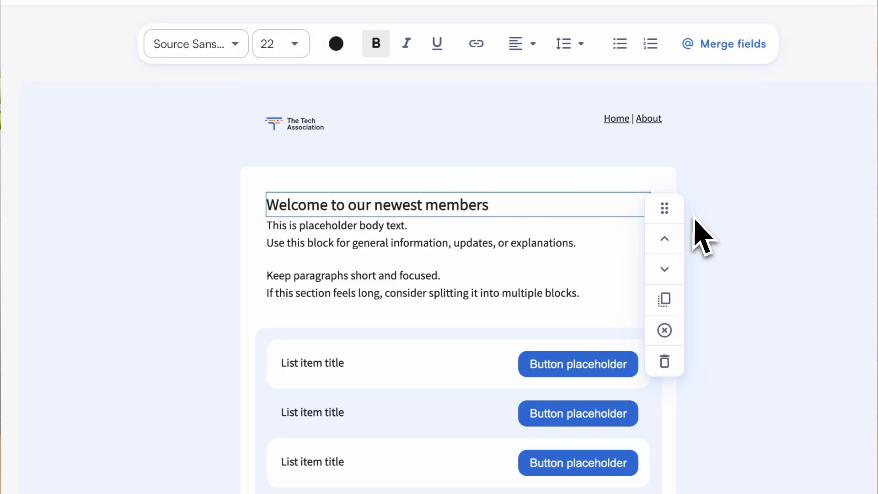
click(726, 238)
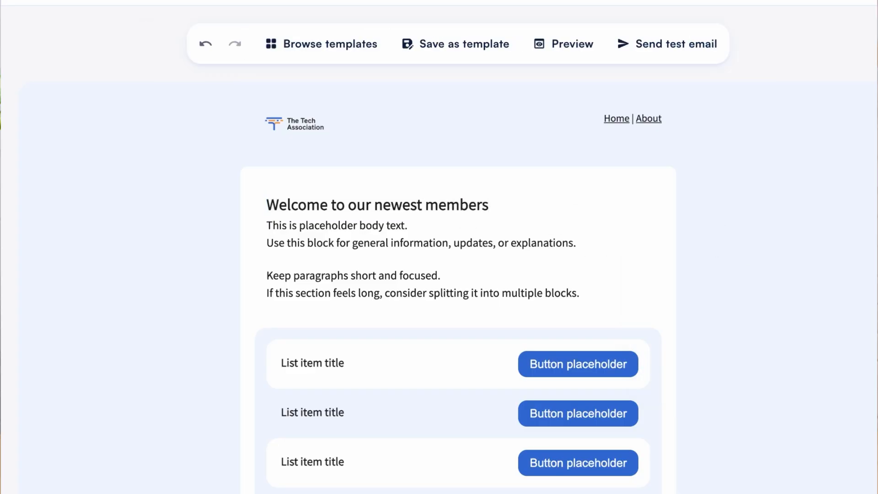